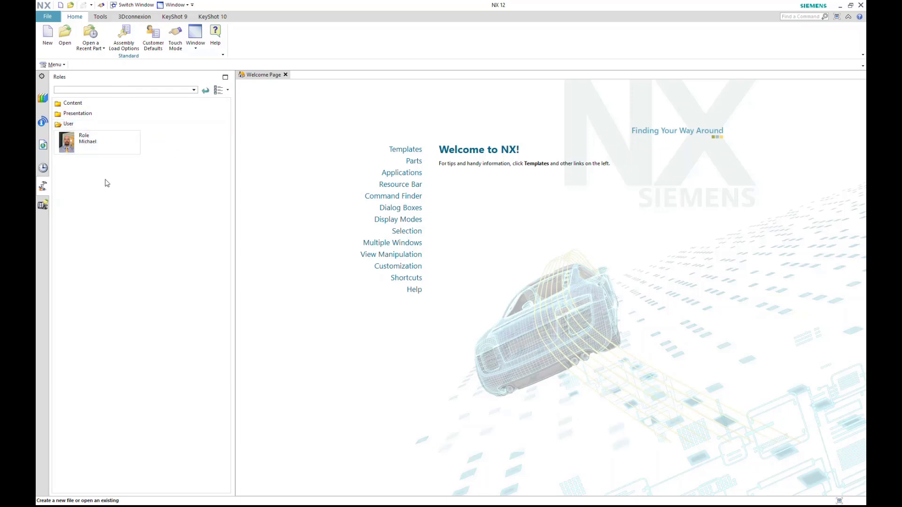
Bring up File Explorer and browse from the C: drive through Users to the current user's profile folder.
left_click_drag(102, 135, 135, 174)
left_click_drag(36, 216, 480, 108)
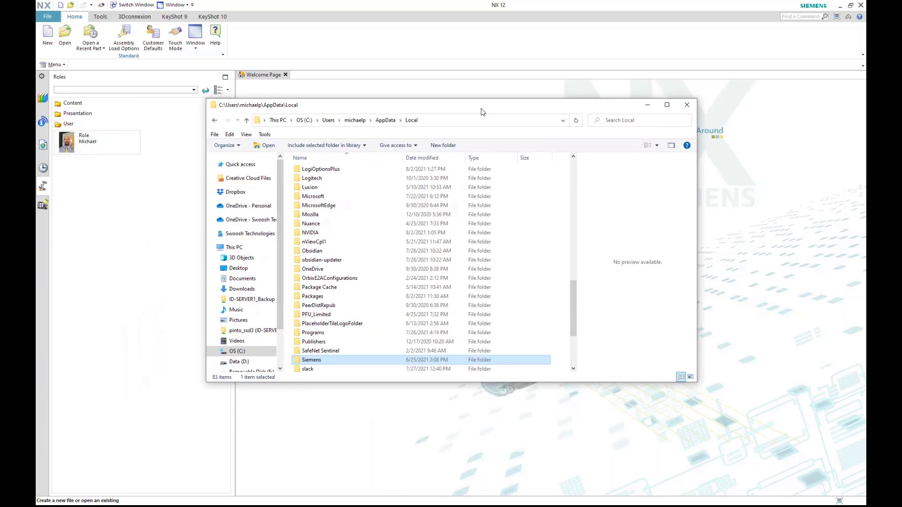
left_click(304, 120)
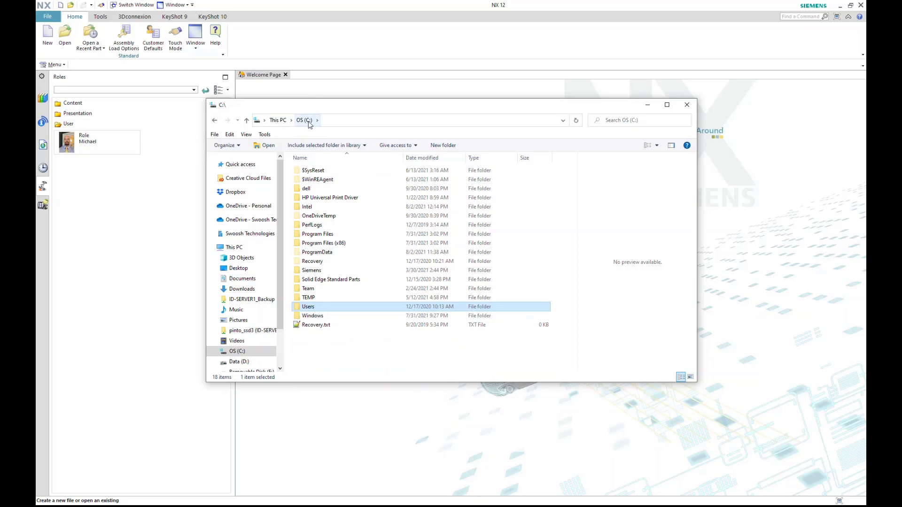
double_click(311, 308)
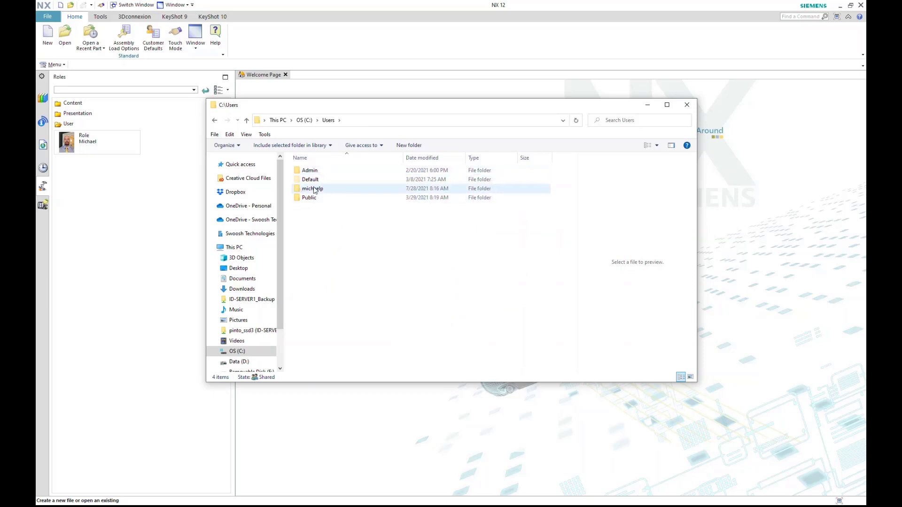
mouse_move(315, 190)
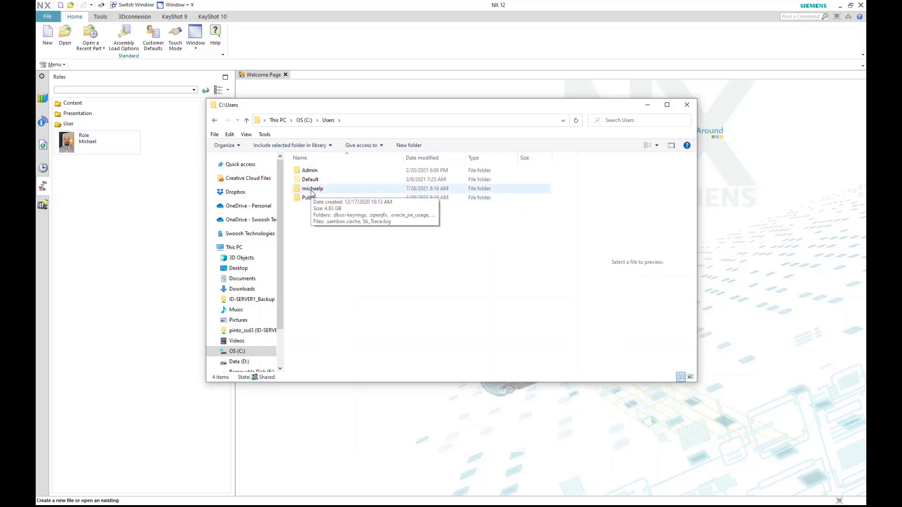
double_click(312, 188)
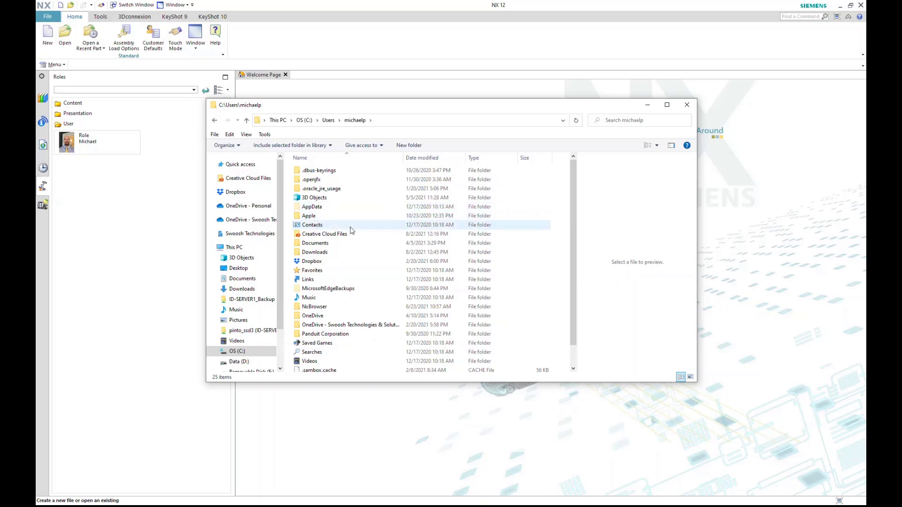
Check in the Folder Options view settings that hidden files, folders, and drives are set to be shown.
left_click(242, 146)
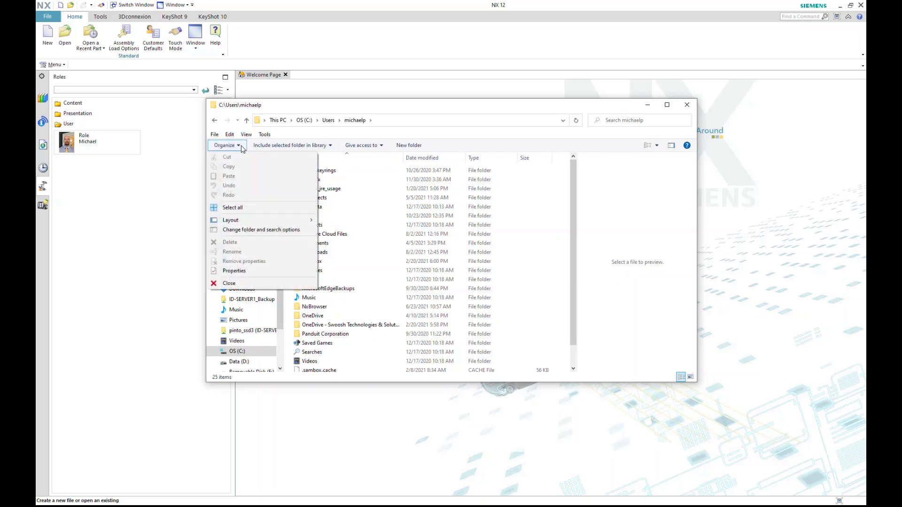
mouse_move(234, 223)
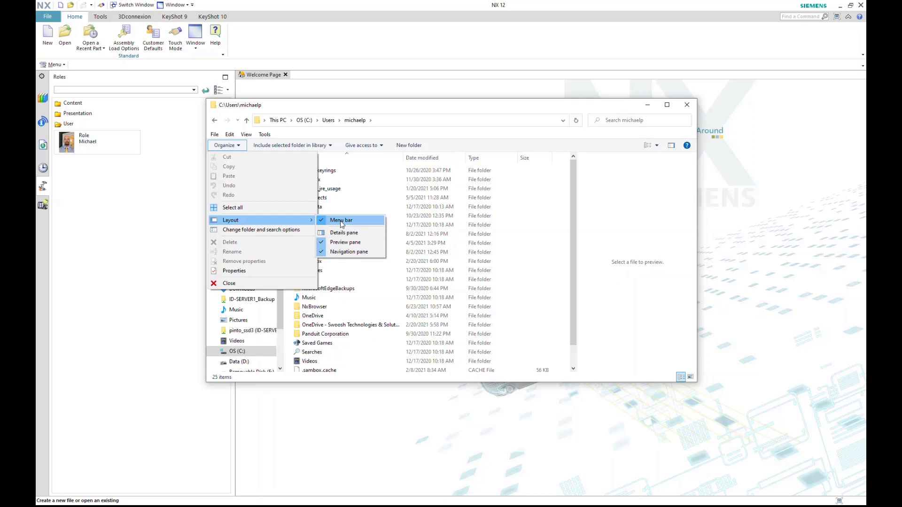
left_click(289, 134)
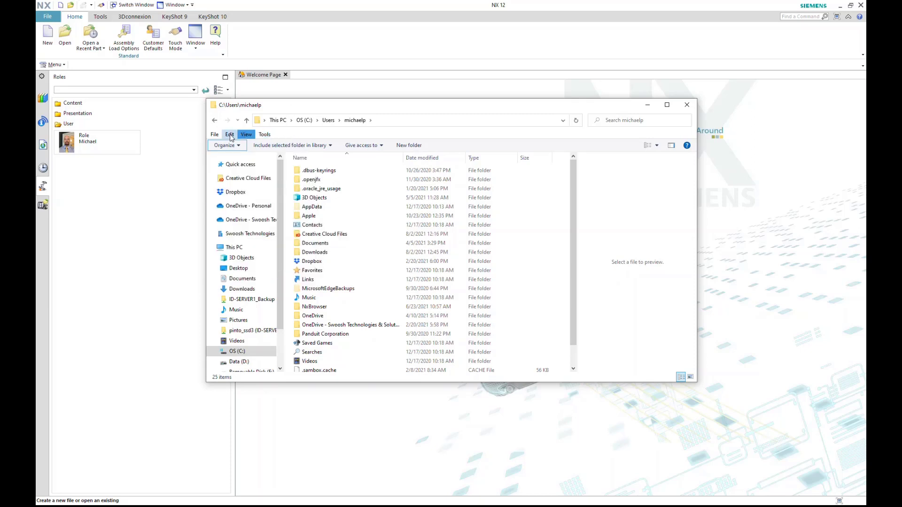
left_click(265, 135)
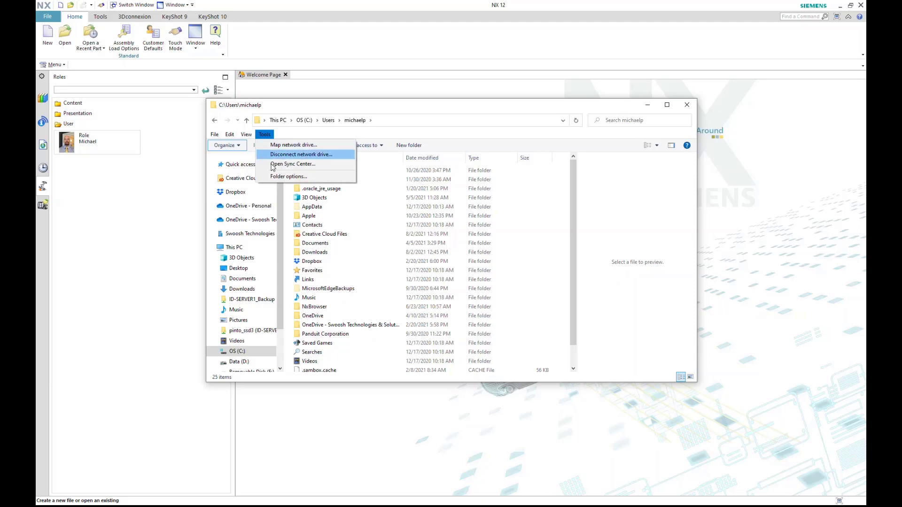
left_click(321, 180)
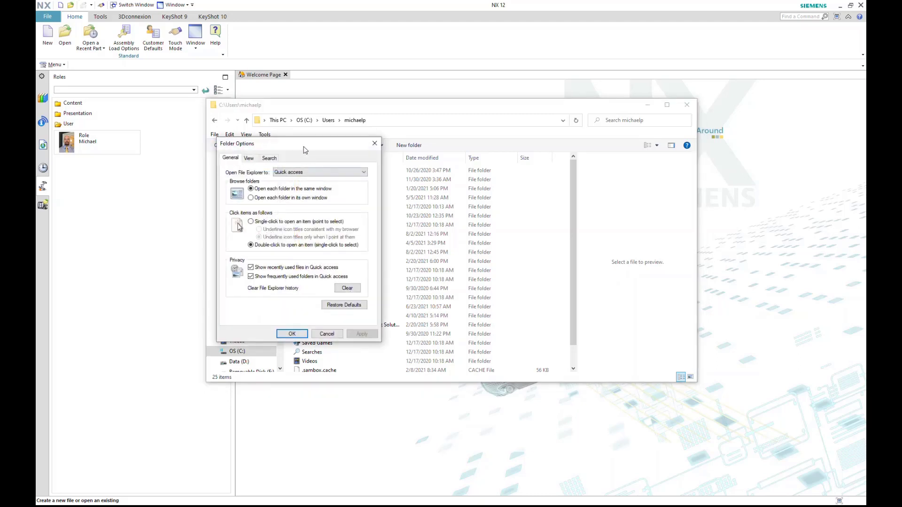
left_click_drag(303, 144, 376, 137)
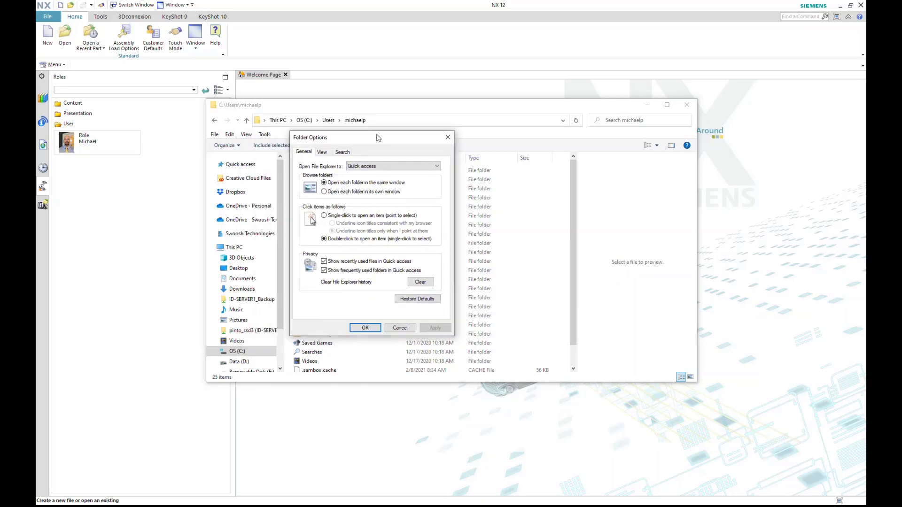
left_click(323, 152)
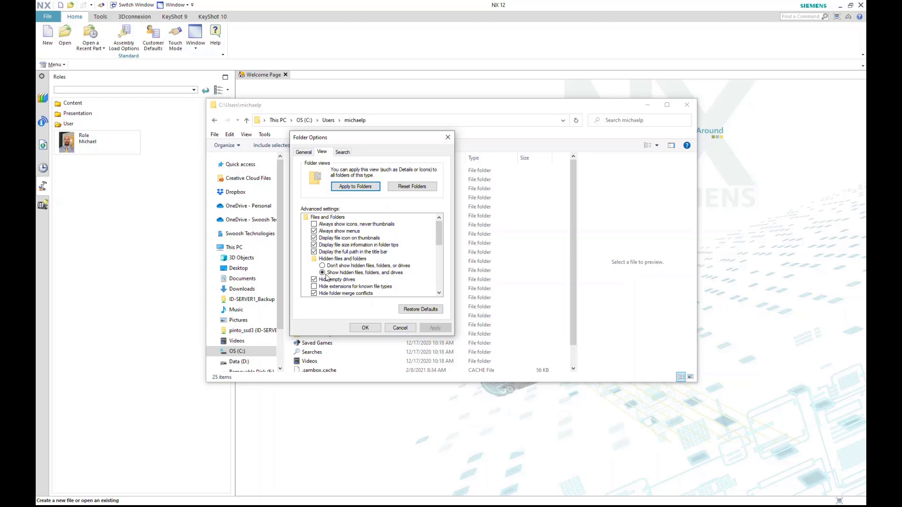
left_click(366, 328)
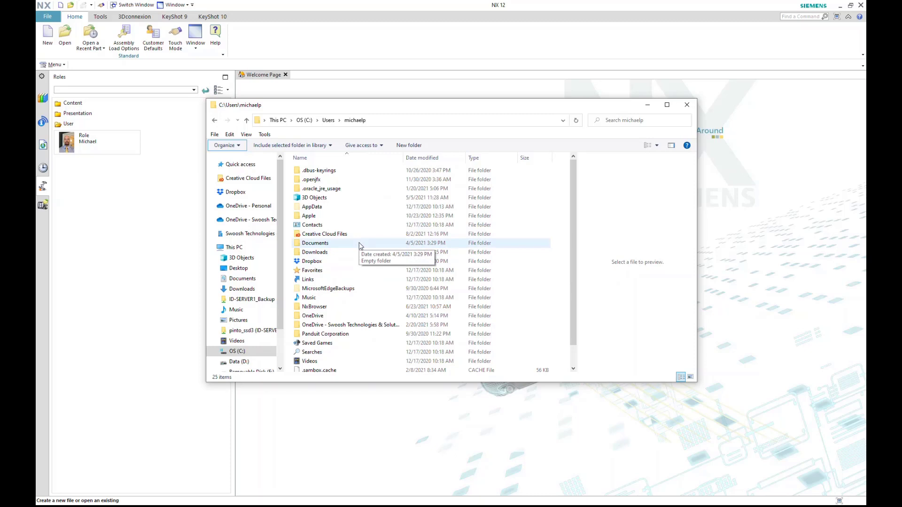
Locate the NX 12 role file by browsing to AppData\Local\Siemens\NX120\roles, then move File Explorer out of the way.
double_click(315, 208)
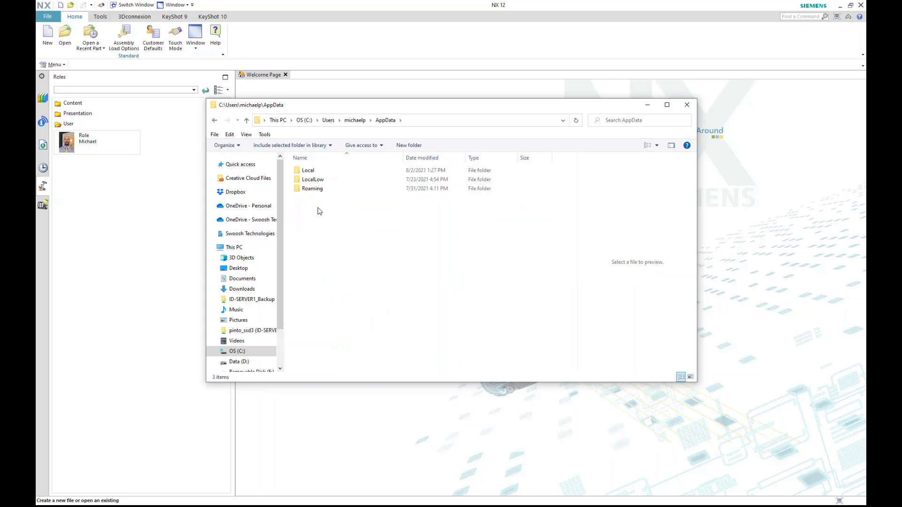
double_click(310, 171)
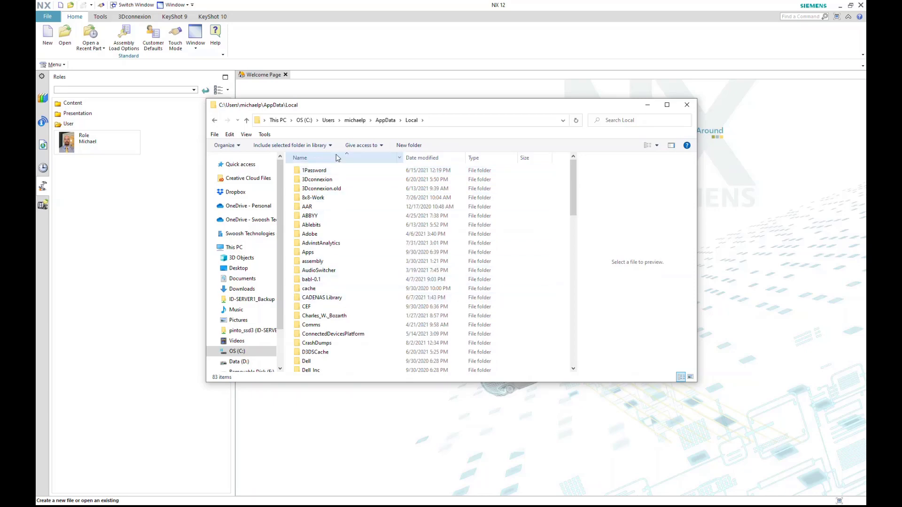
scroll(336, 290, "down", 6)
scroll(337, 290, "down", 12)
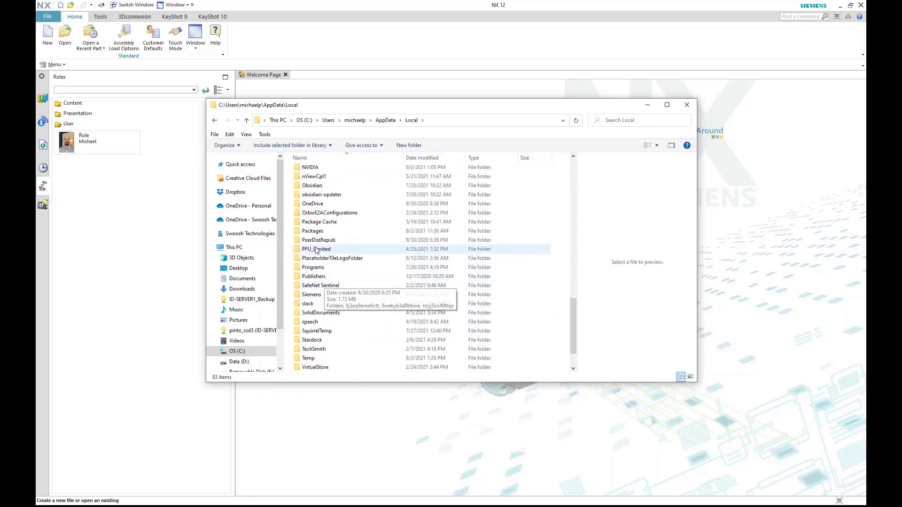
scroll(324, 289, "down", 1)
double_click(314, 296)
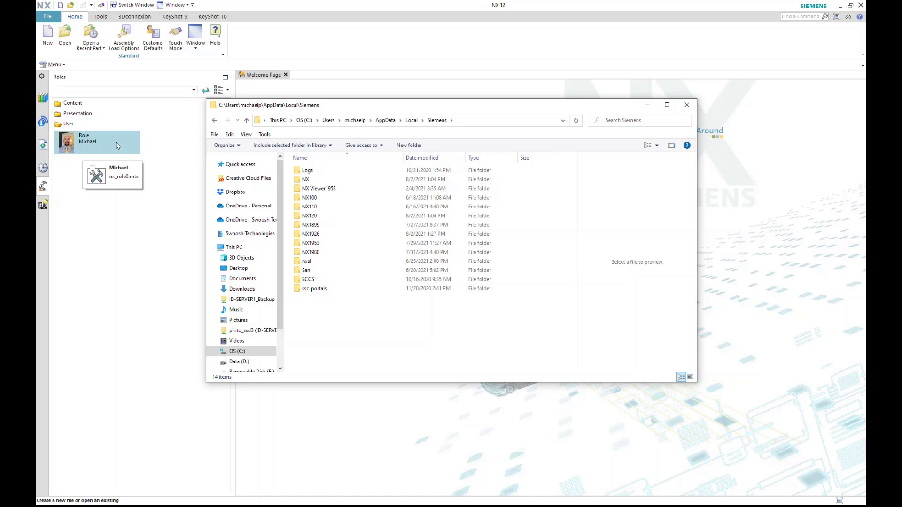
double_click(311, 217)
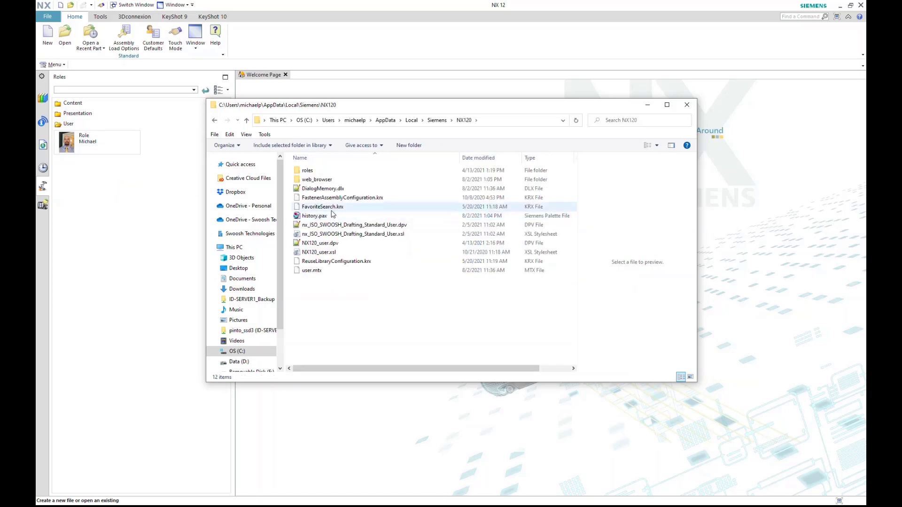
double_click(307, 171)
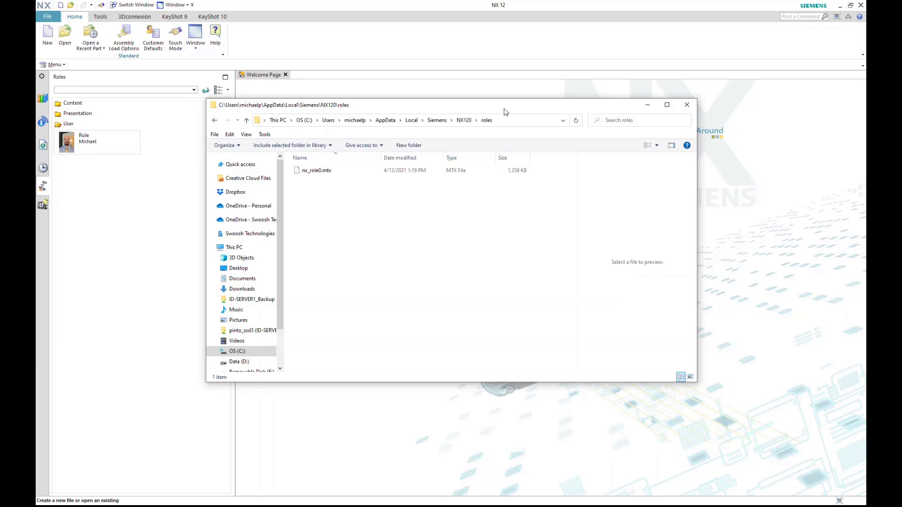
left_click_drag(506, 108, 36, 223)
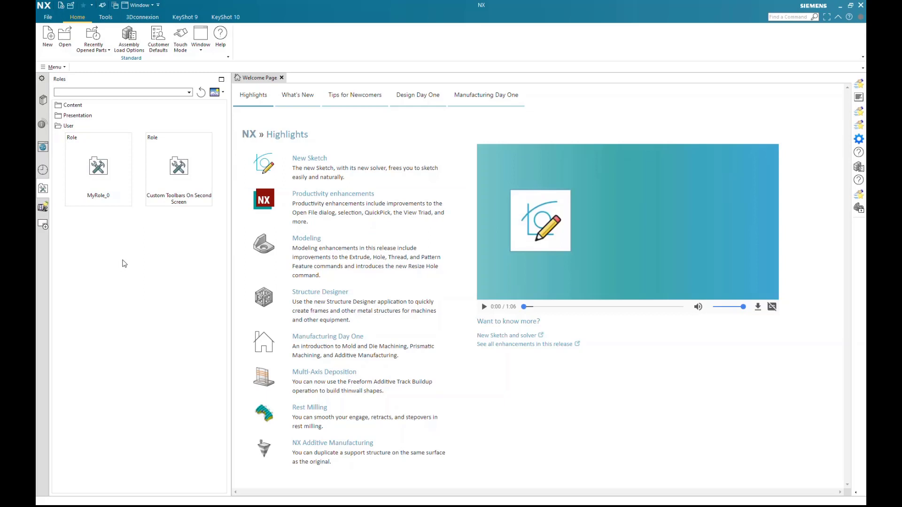
In the newer NX version, start Load Role from the Roles page of the User Interface Preferences.
left_click(53, 68)
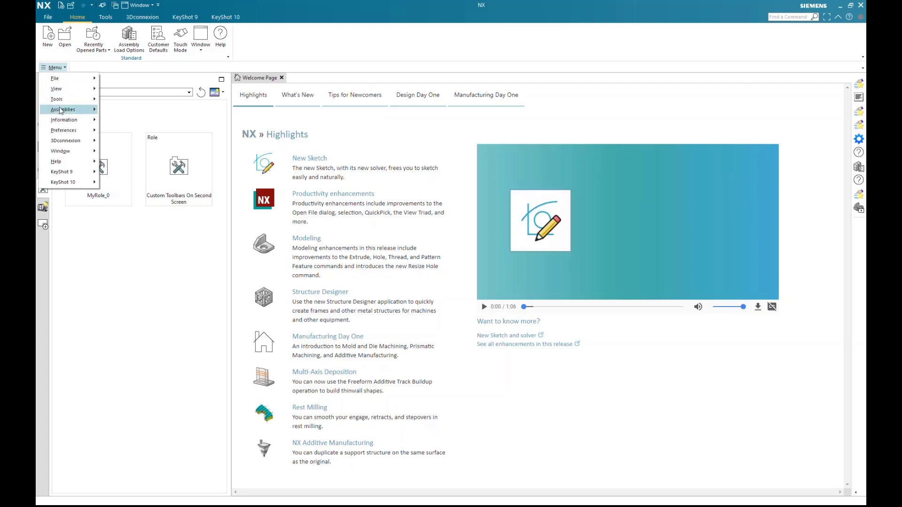
mouse_move(60, 133)
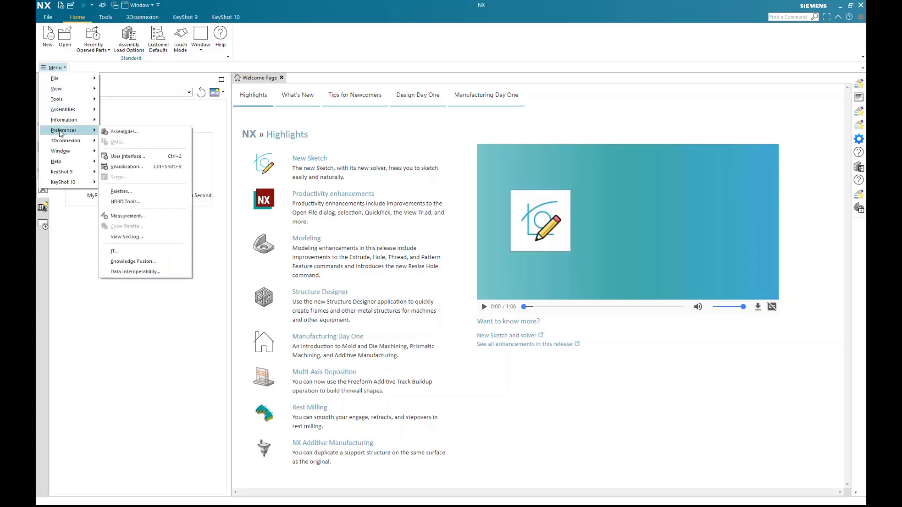
left_click(153, 160)
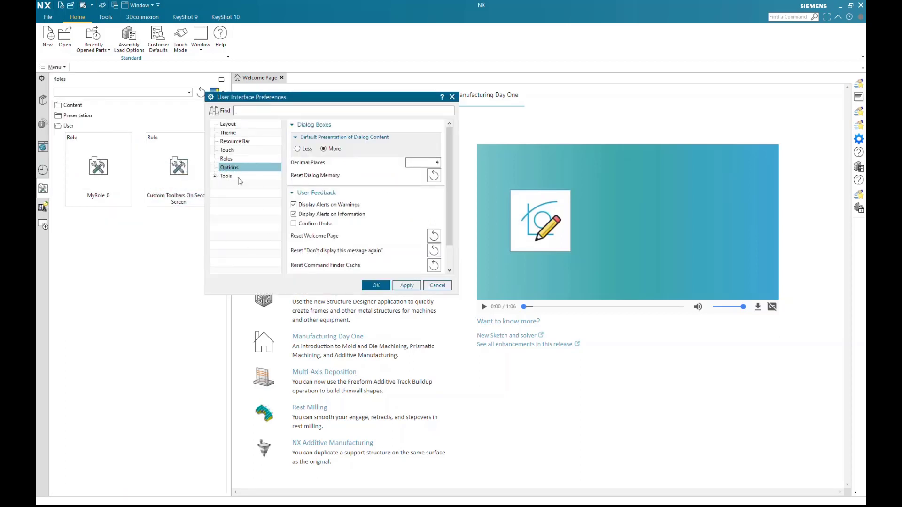
left_click(227, 159)
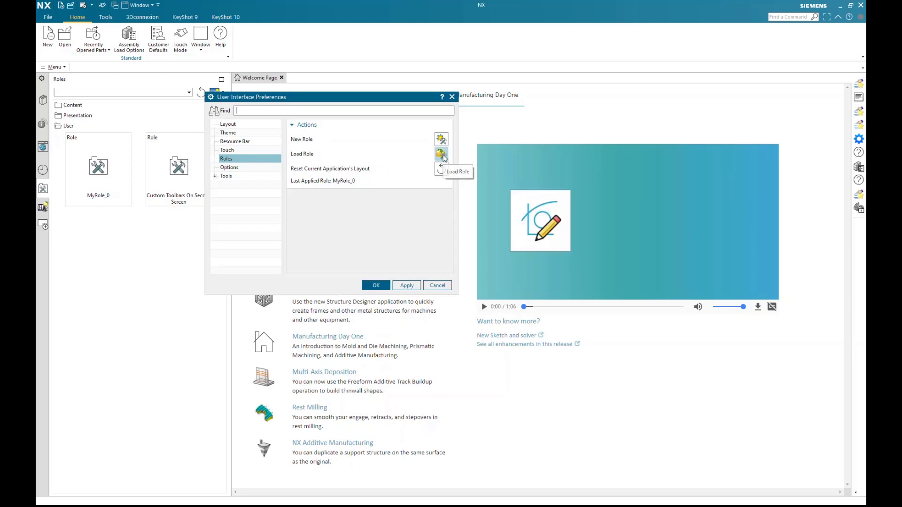
left_click(442, 157)
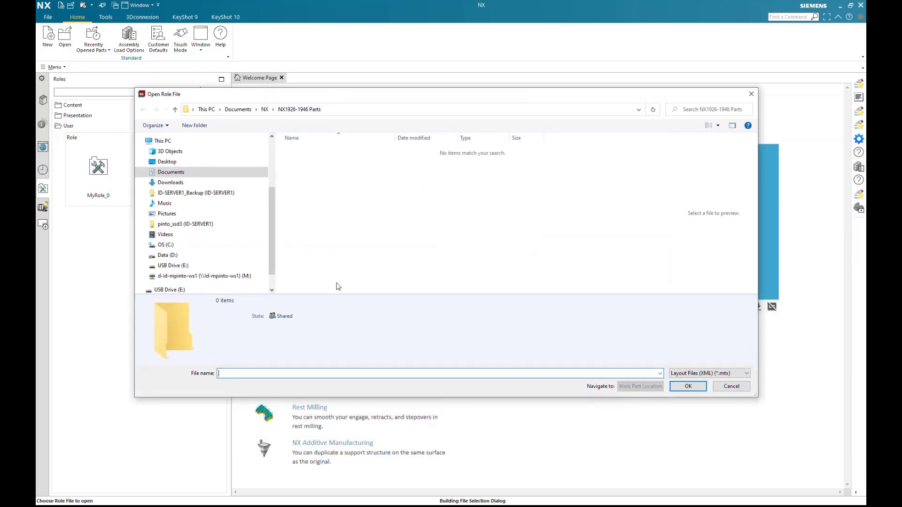
Browse the role file selection to the user profile's AppData\Local\Siemens\NX120\roles folder on the C: drive.
left_click(167, 246)
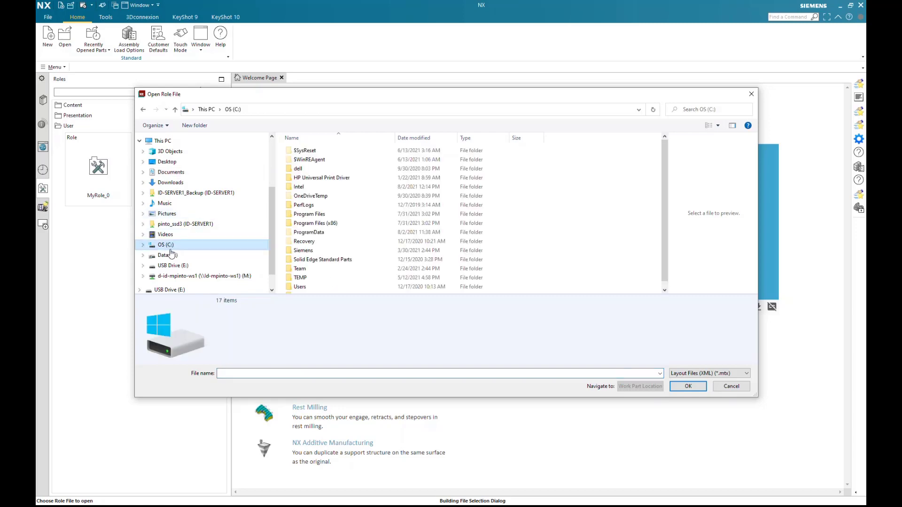
scroll(310, 249, "down", 1)
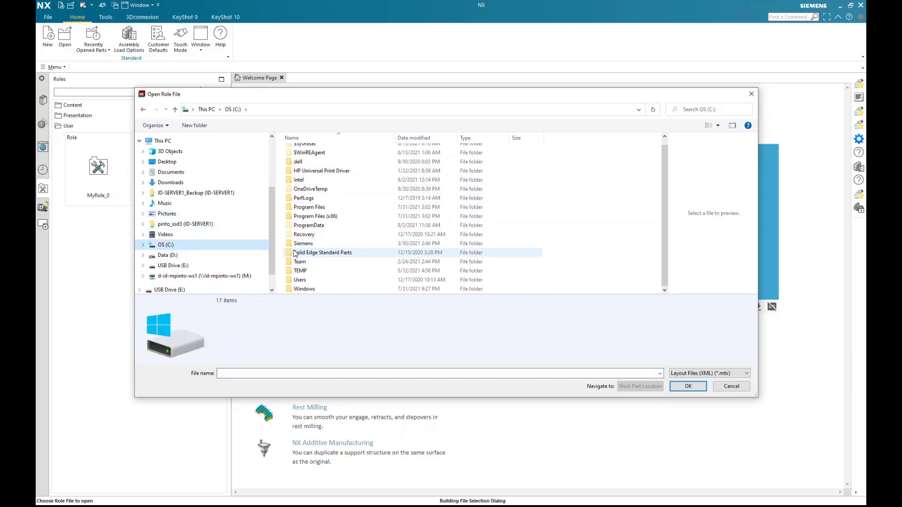
double_click(299, 281)
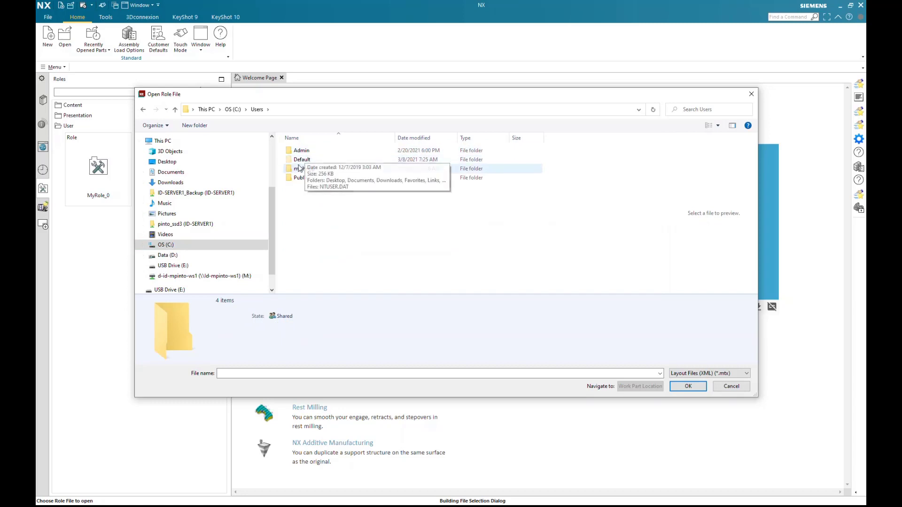
double_click(304, 168)
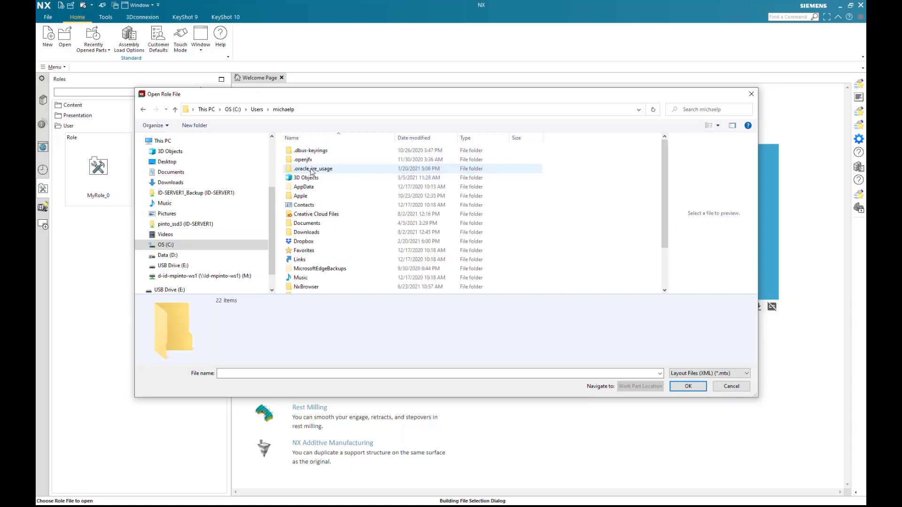
double_click(309, 187)
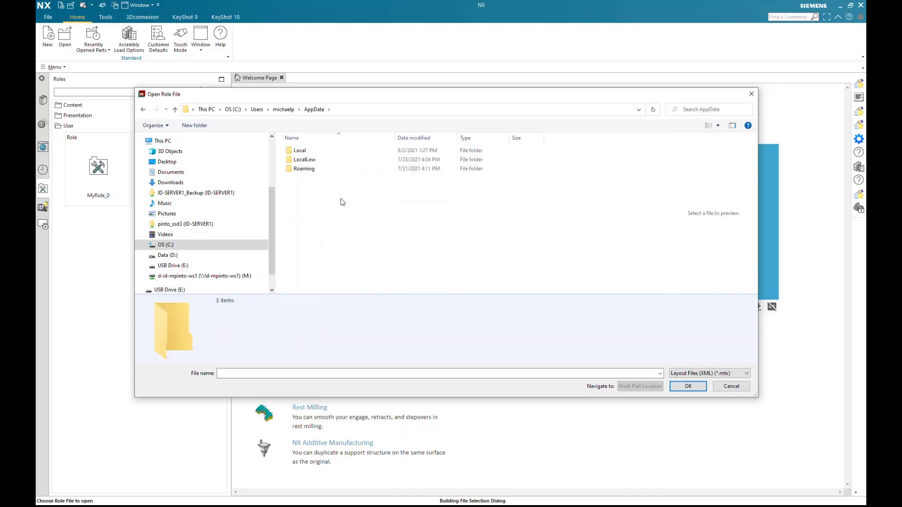
double_click(298, 150)
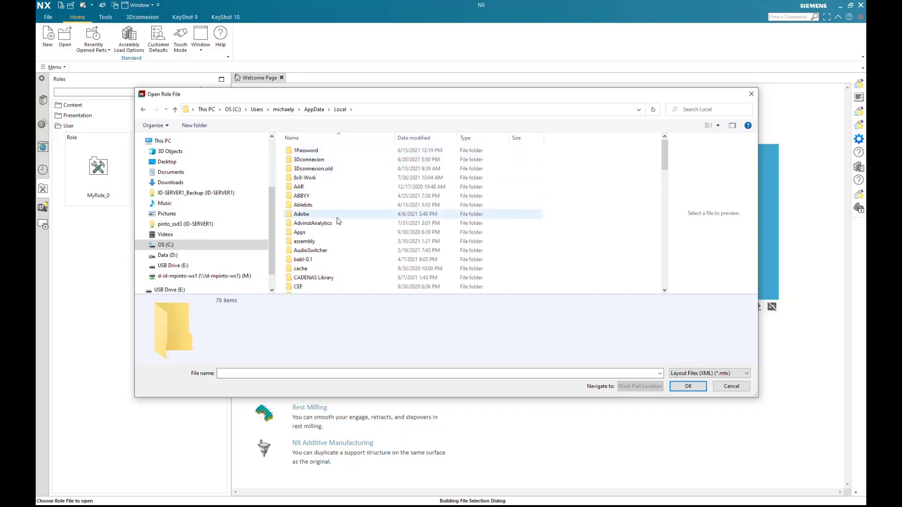
scroll(335, 219, "down", 3)
scroll(333, 221, "down", 10)
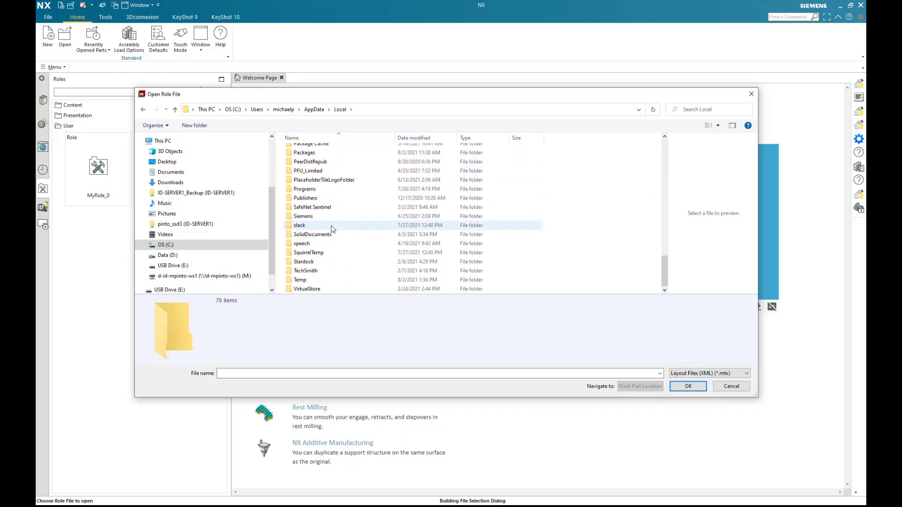
double_click(303, 216)
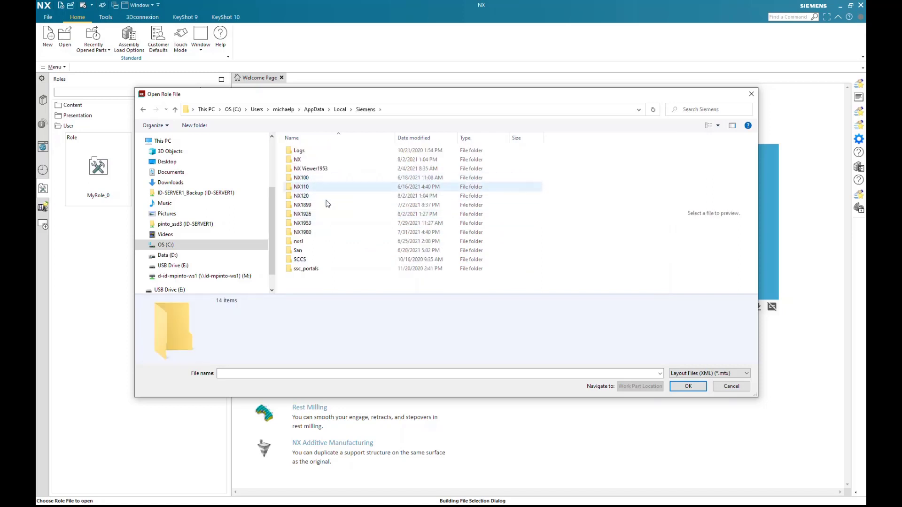
double_click(301, 195)
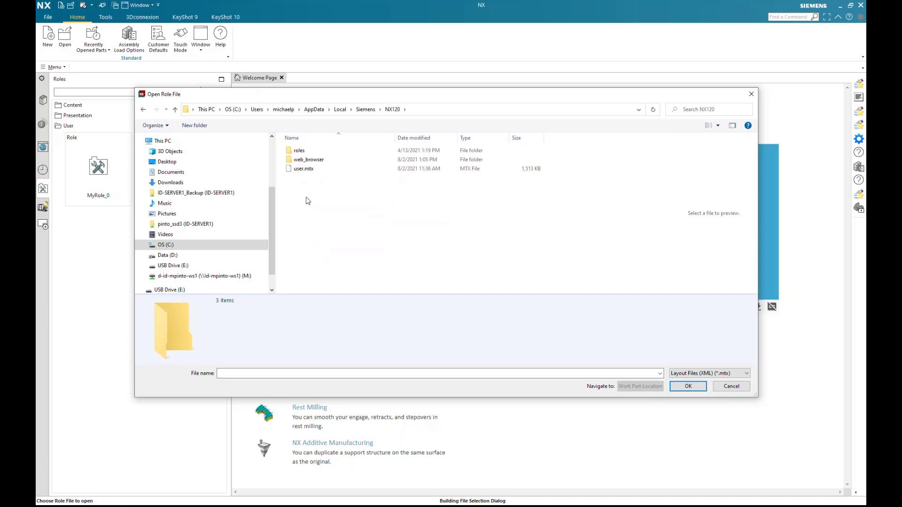
double_click(298, 151)
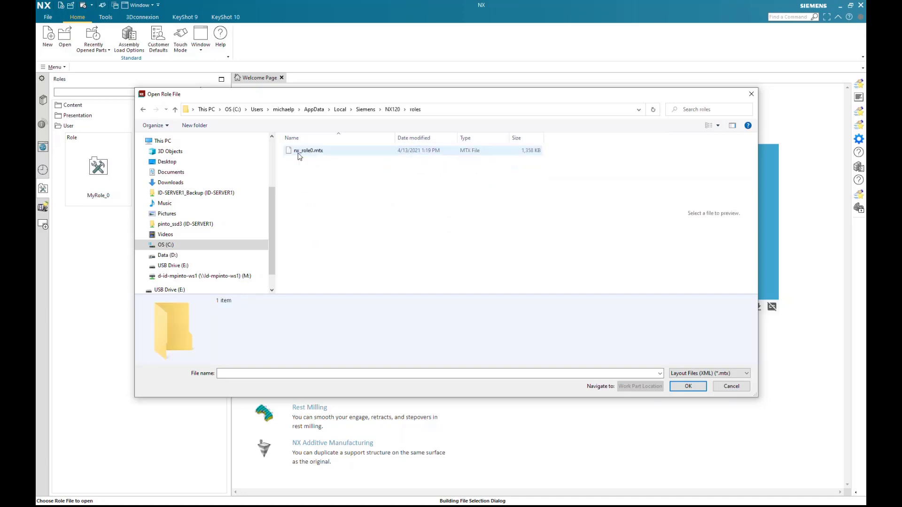
Load the NX 12 role file nx_role0.mtx, accept overwriting the stored customizations, and close the User Interface Preferences.
left_click(322, 155)
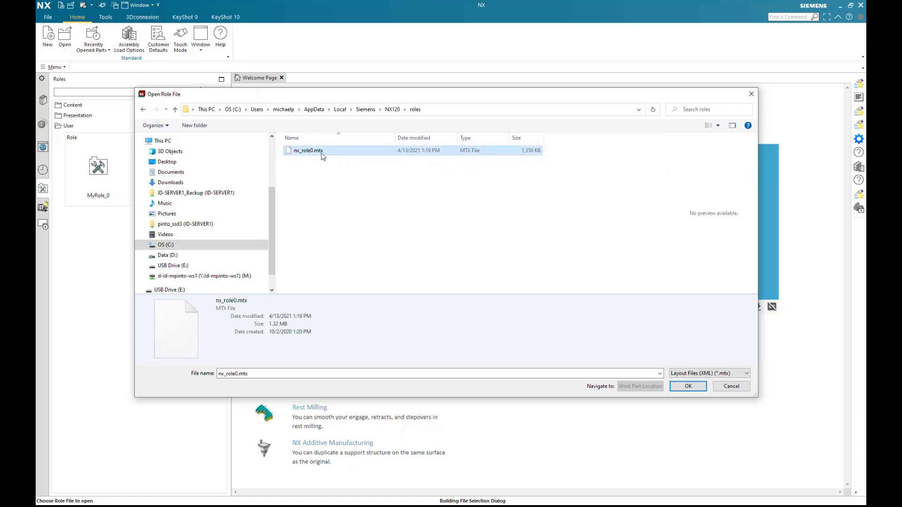
left_click(689, 386)
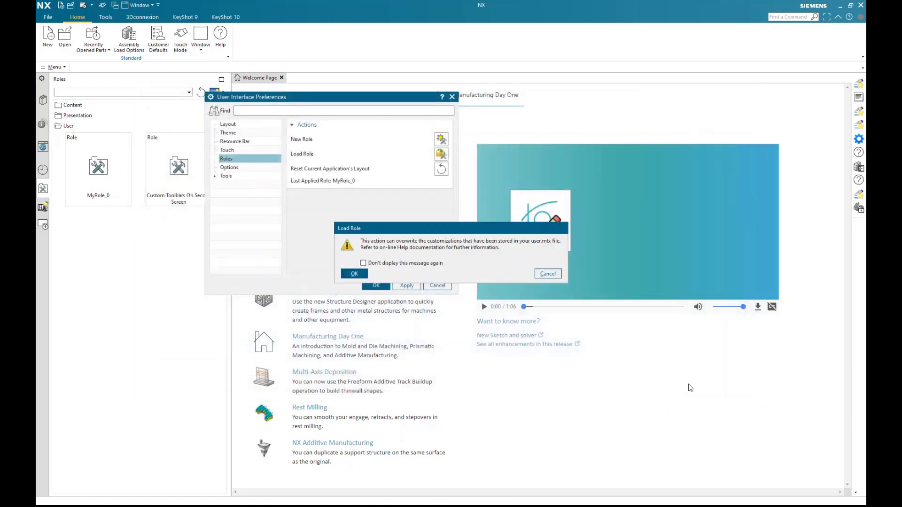
left_click_drag(456, 235, 464, 194)
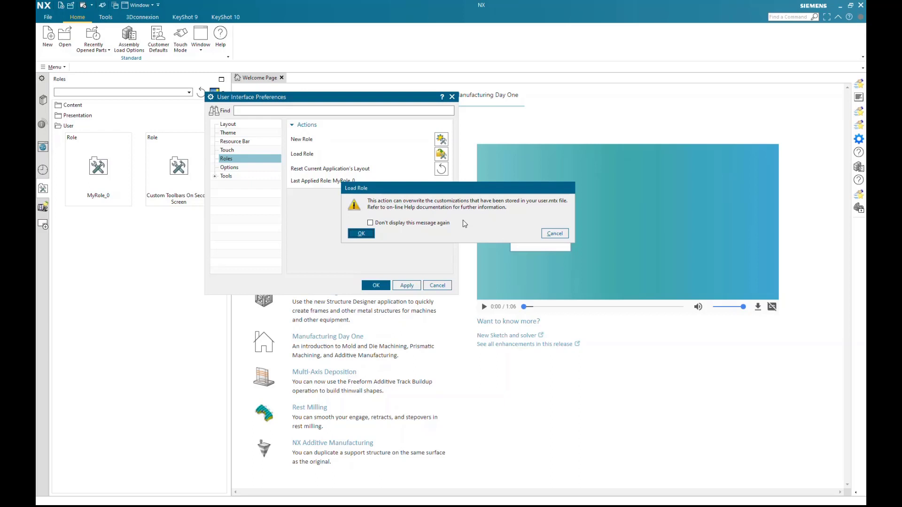
left_click(361, 234)
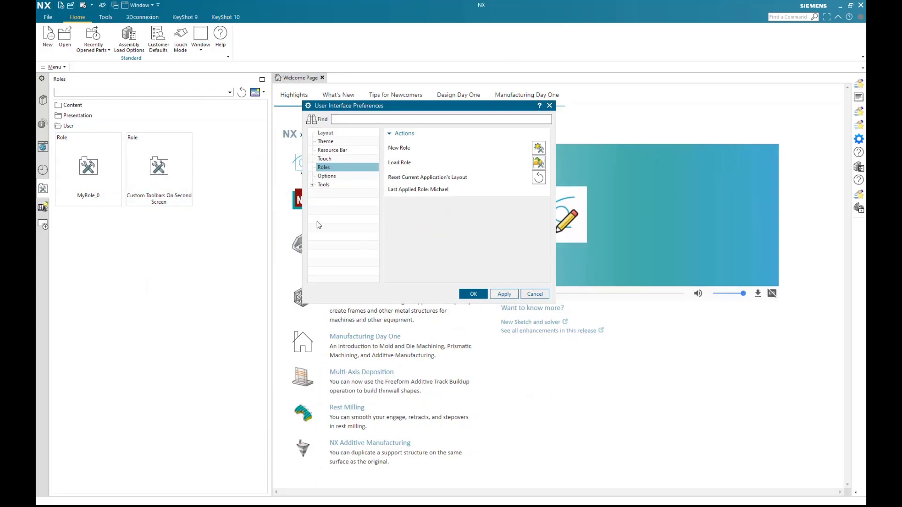
left_click(472, 295)
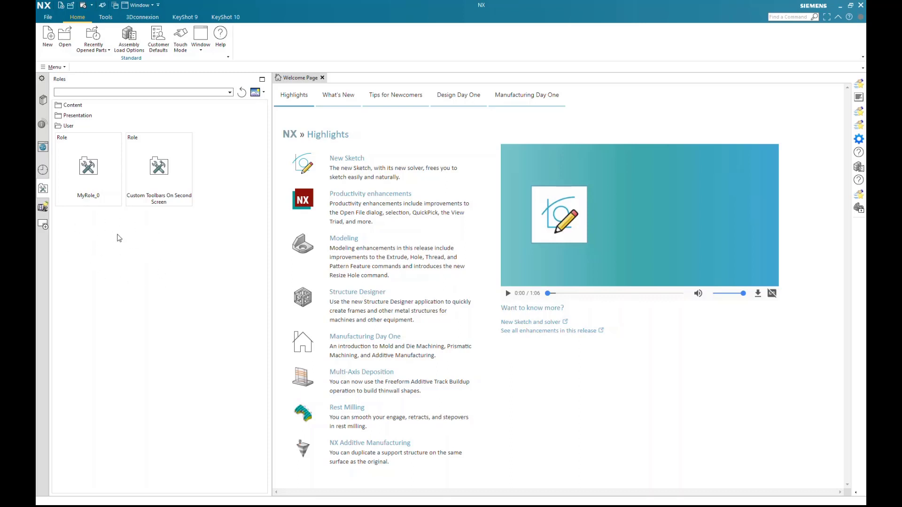
Save the loaded interface layout as a new user role, keeping the default name, role type and applications.
right_click(120, 242)
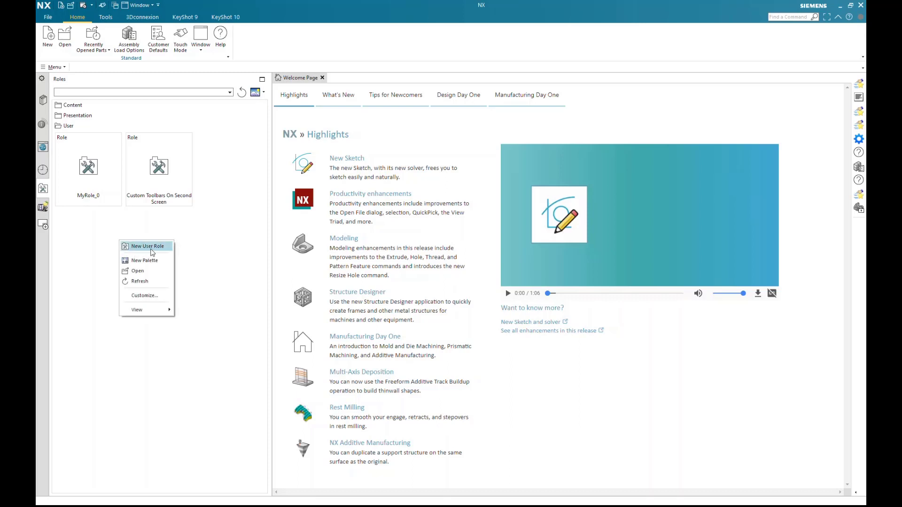
left_click(148, 247)
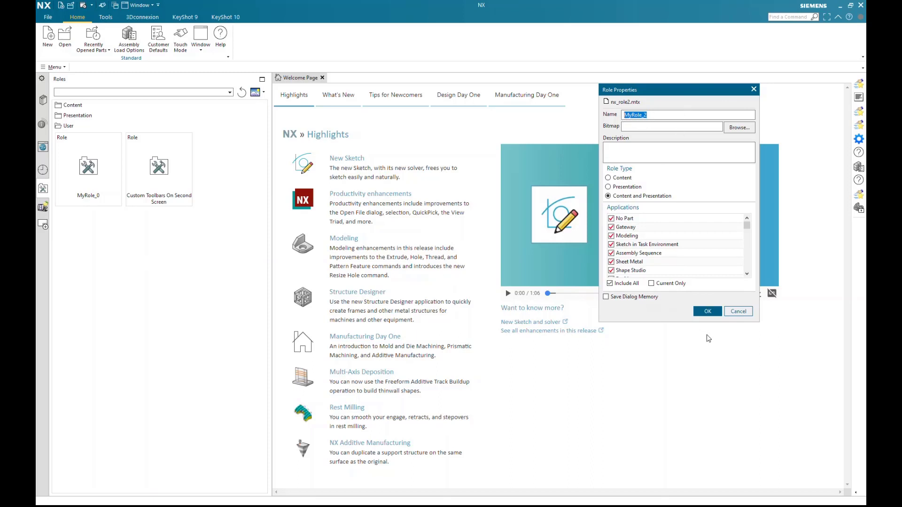
left_click(707, 312)
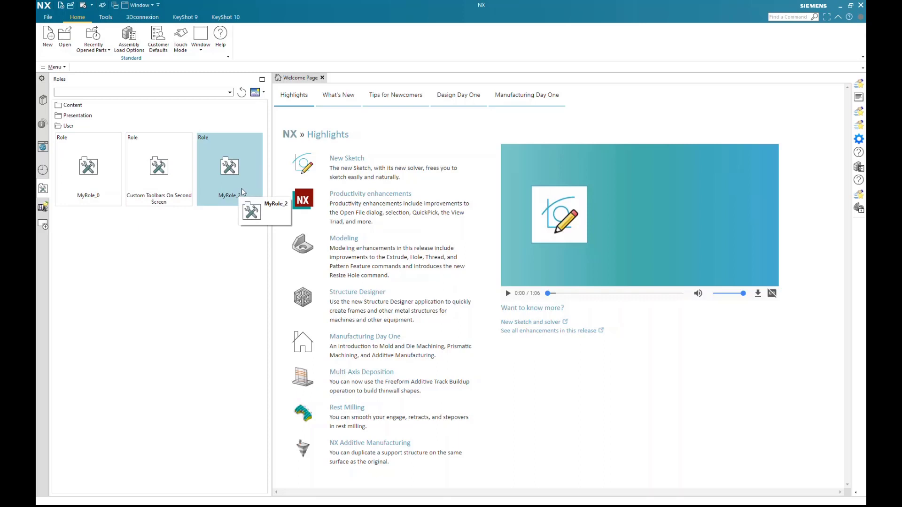
In File Explorer, check the role files saved in AppData\Local\Siemens\NX1926\roles, then minimize the window to return to NX.
left_click_drag(0, 198, 454, 145)
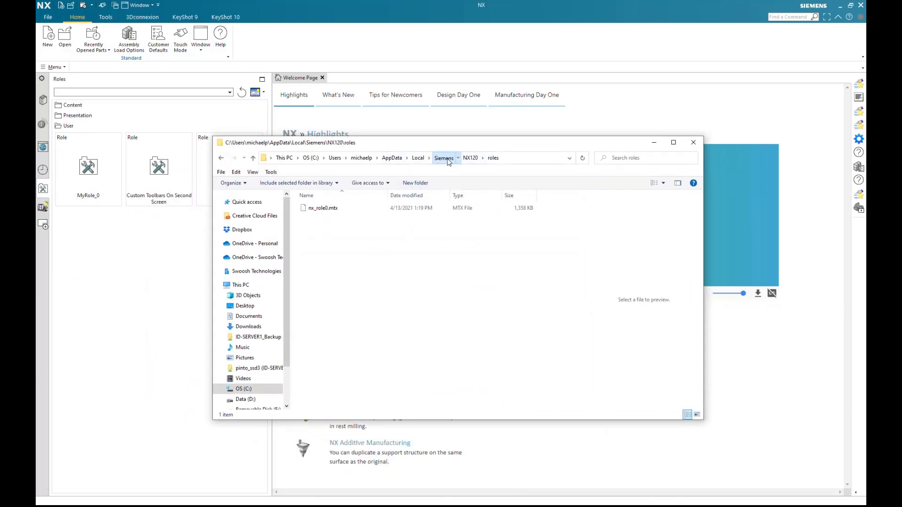
left_click(444, 159)
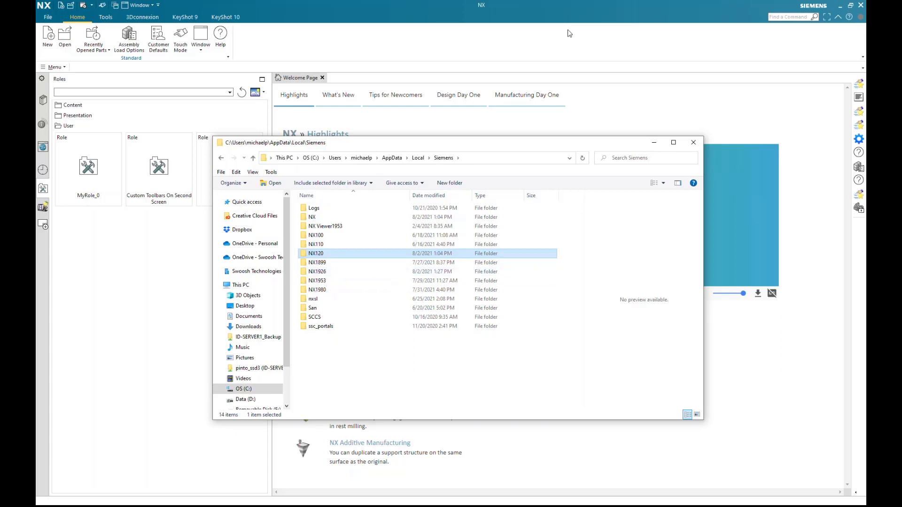
double_click(319, 273)
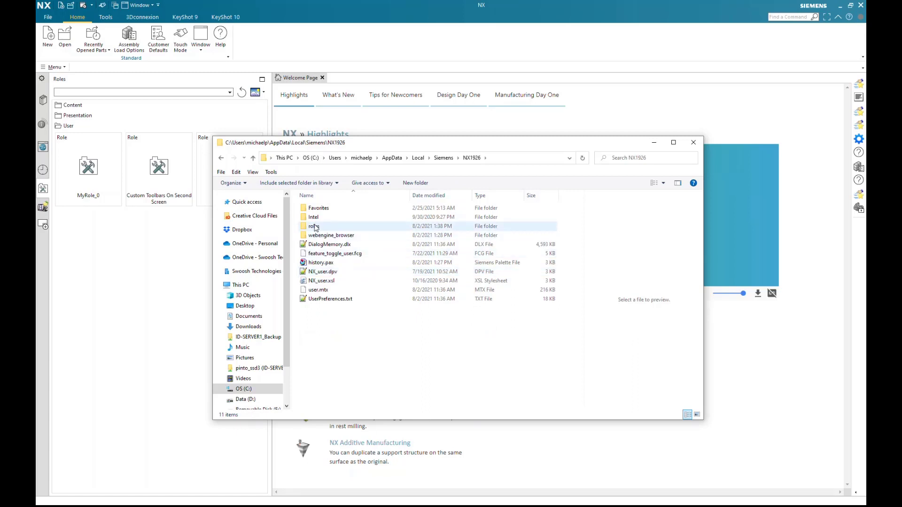
double_click(314, 226)
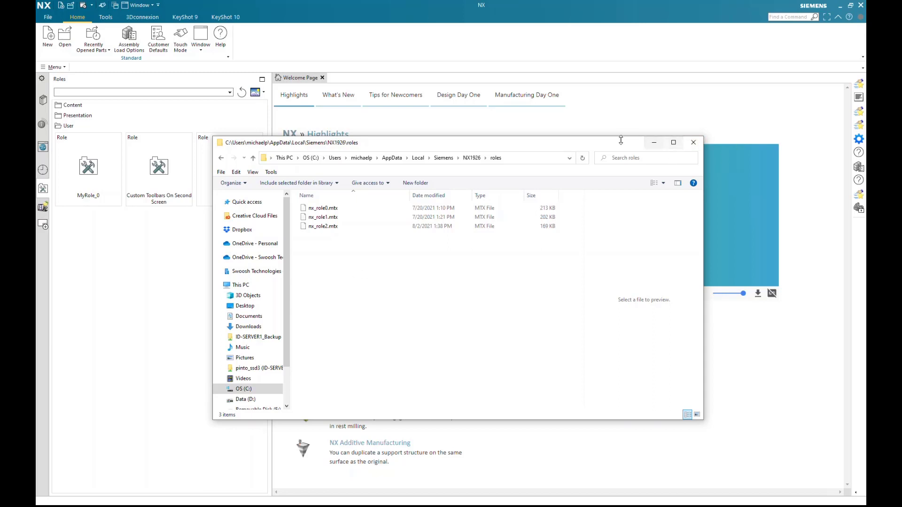
left_click_drag(619, 142, 585, 145)
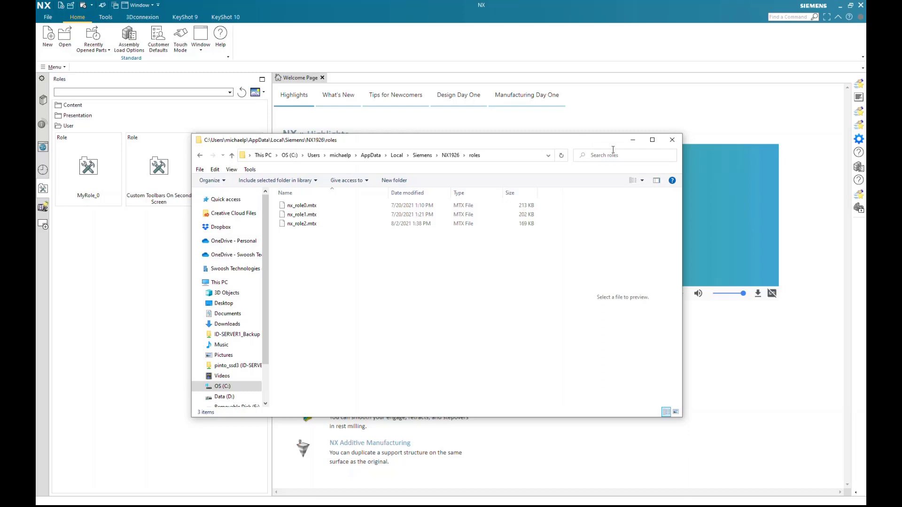
left_click(637, 143)
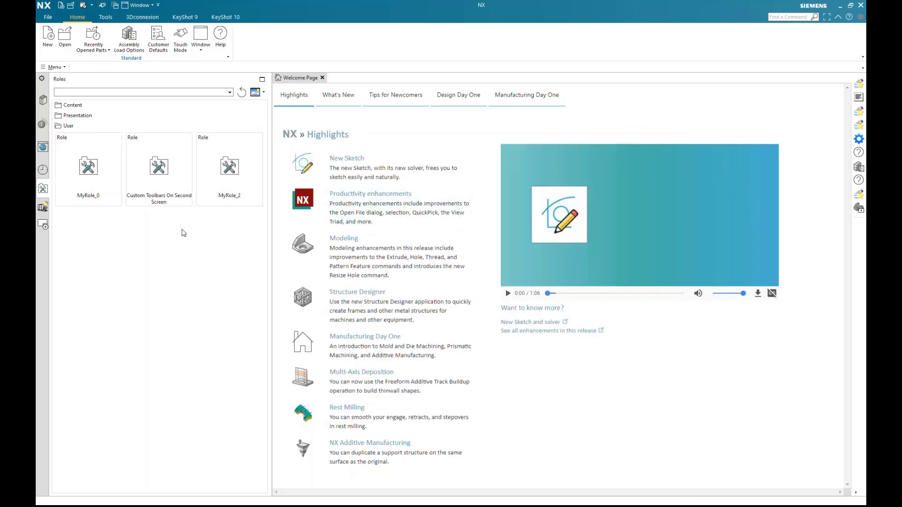
right_click(158, 234)
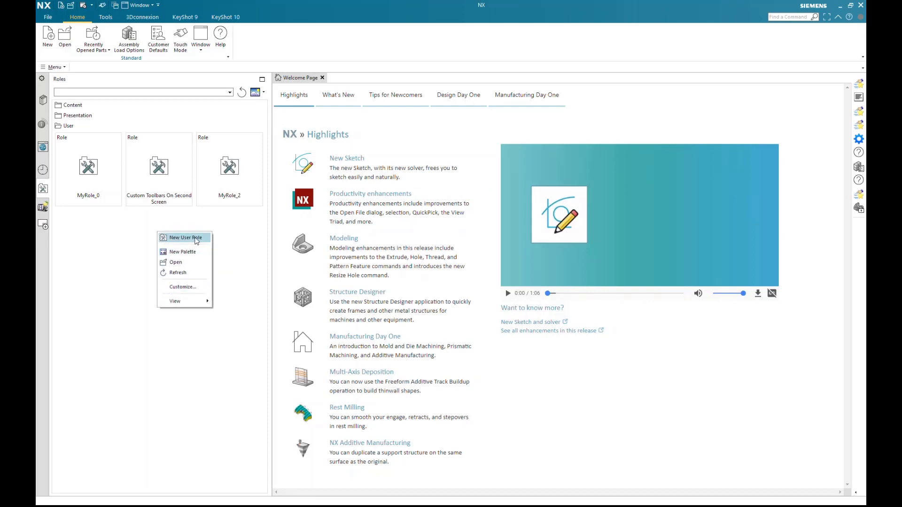
left_click(186, 238)
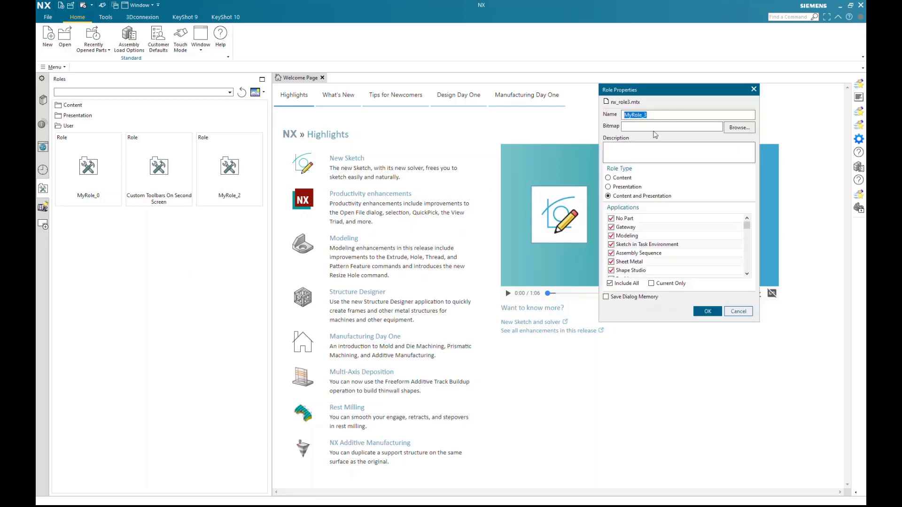
left_click(738, 311)
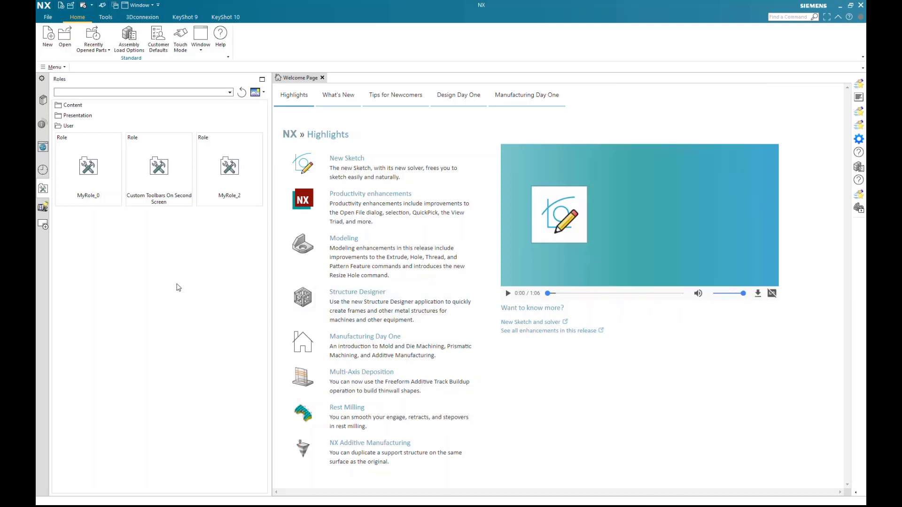